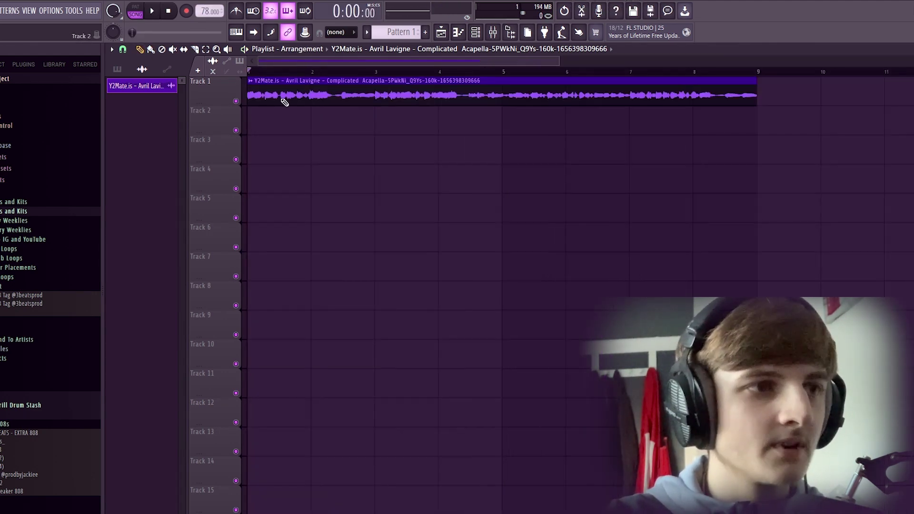
# Step: Set the time-stretching mode of the Track 1 vocal clip to Stretch
pyautogui.moveTo(731, 143); pyautogui.dragTo(769, 187)
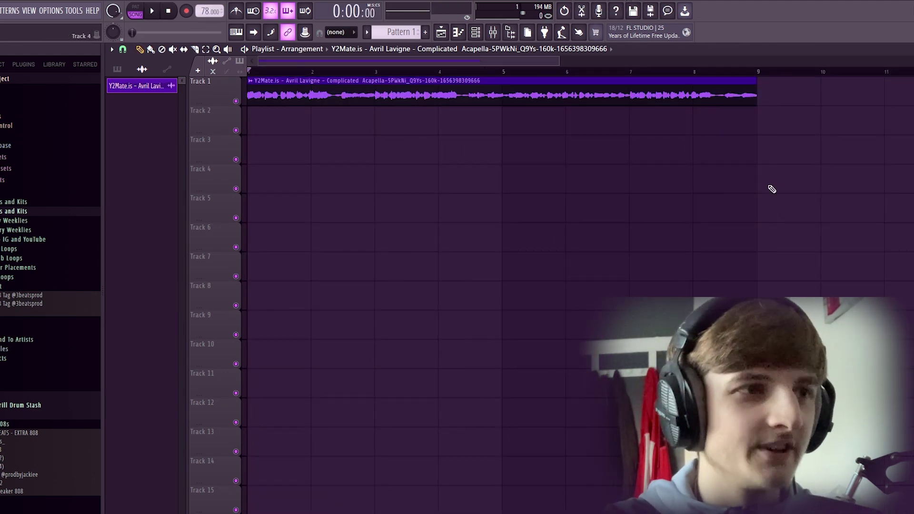
pyautogui.press('space')
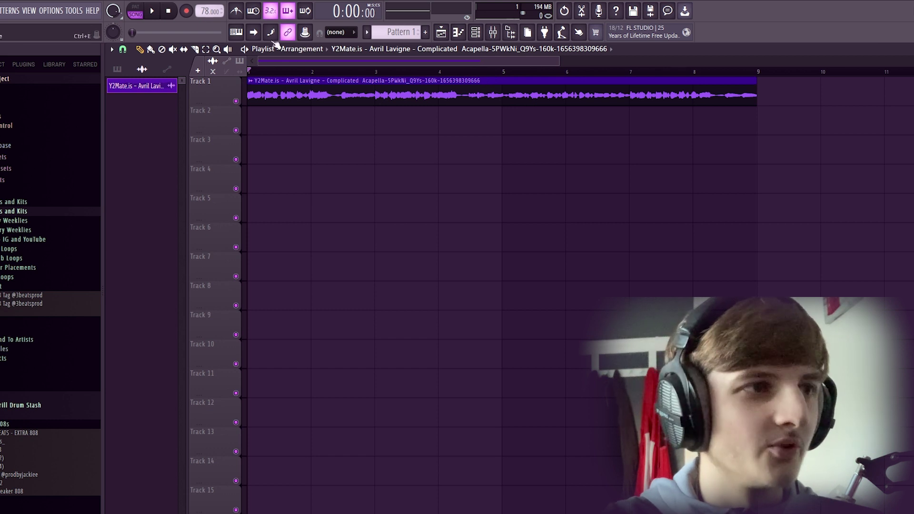
pyautogui.doubleClick(346, 90)
pyautogui.click(393, 177)
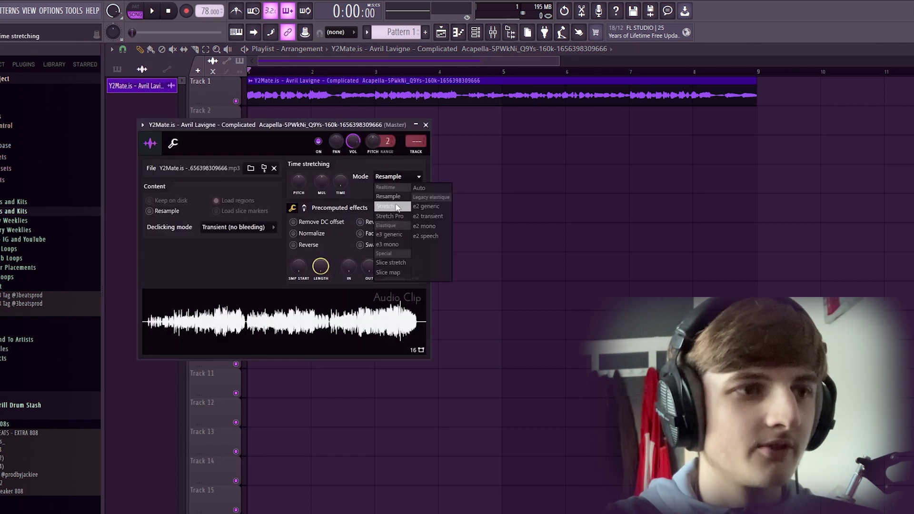
pyautogui.click(390, 207)
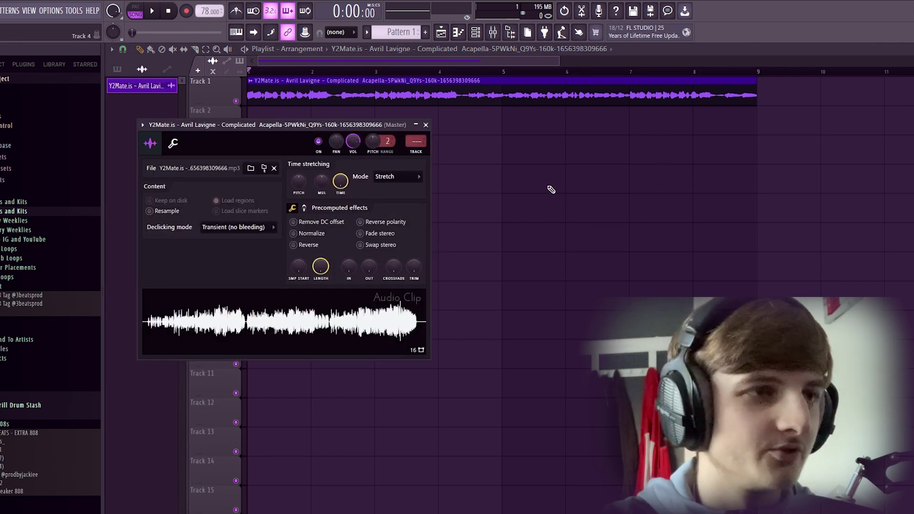
# Step: Stretch the Track 1 vocal clip so it ends at bar 17 and play it back
pyautogui.moveTo(826, 77); pyautogui.dragTo(780, 171)
pyautogui.scroll(-3, 338, 84)
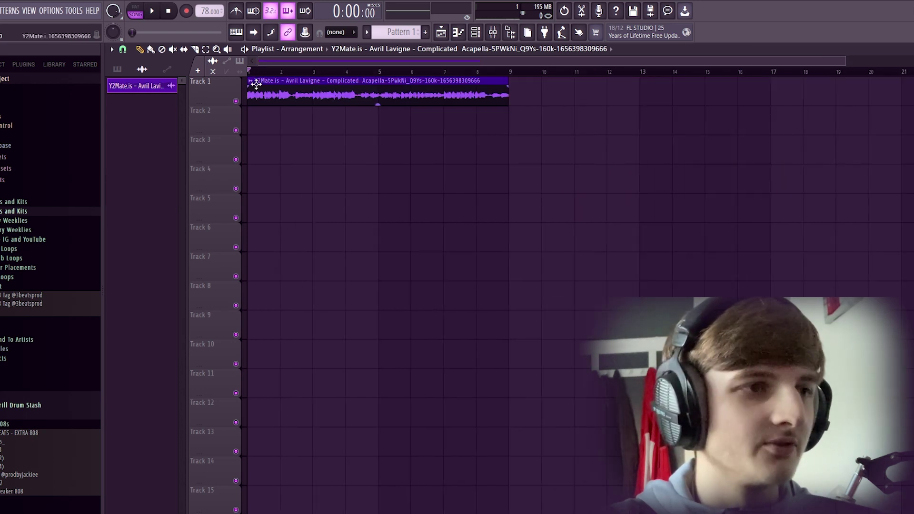
pyautogui.moveTo(508, 79); pyautogui.dragTo(770, 80)
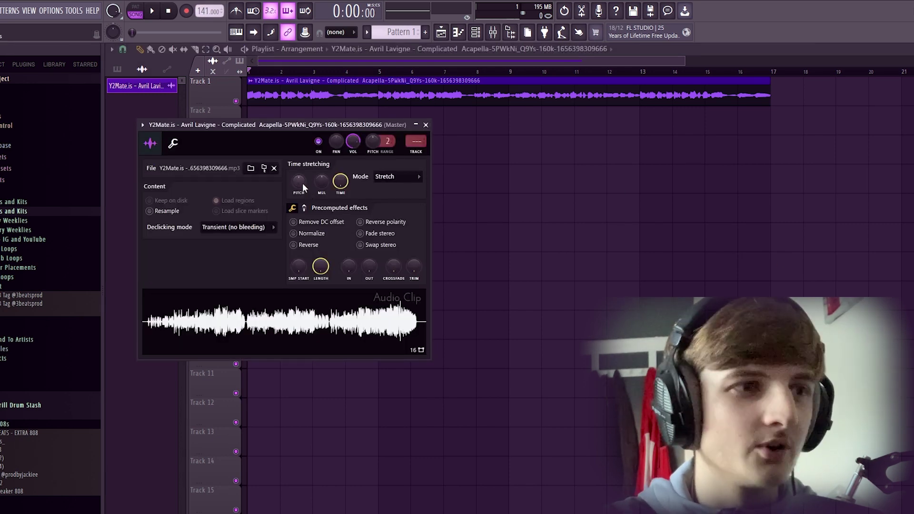
pyautogui.press('space')
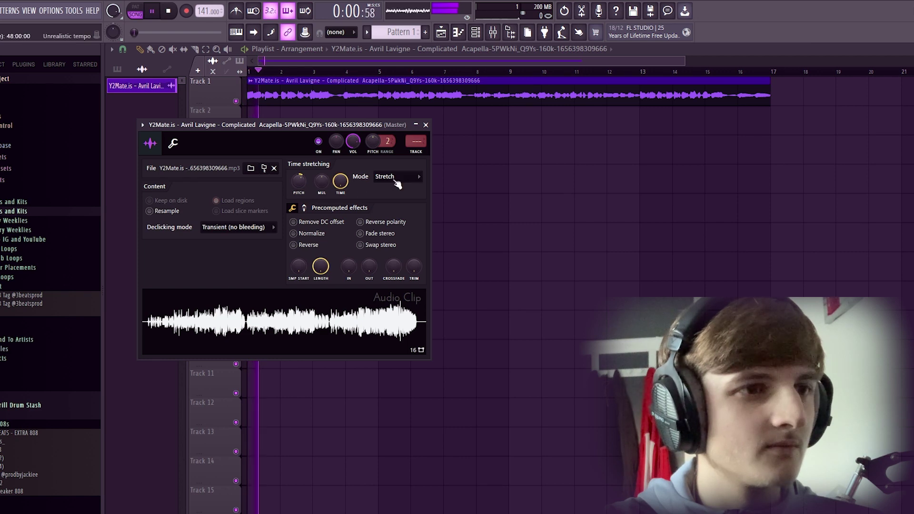
# Step: Route the vocal clip to mixer track 1 and load Fruity Parametric EQ 2 in its first effect slot
pyautogui.click(417, 151)
pyautogui.click(850, 82)
pyautogui.moveTo(845, 94)
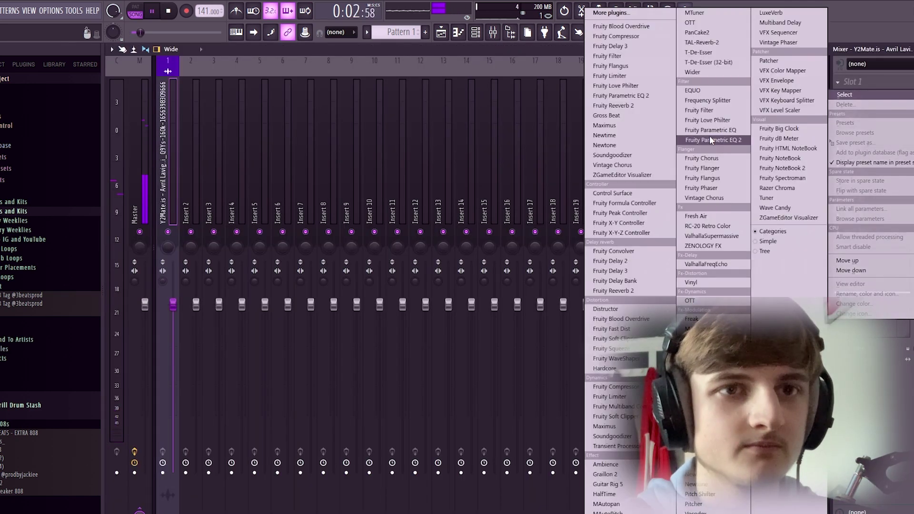
pyautogui.click(709, 140)
# Step: Apply a band-pass preset to the vocal's Parametric EQ 2 and lower the high-pass band's frequency slightly during playback
pyautogui.click(169, 152)
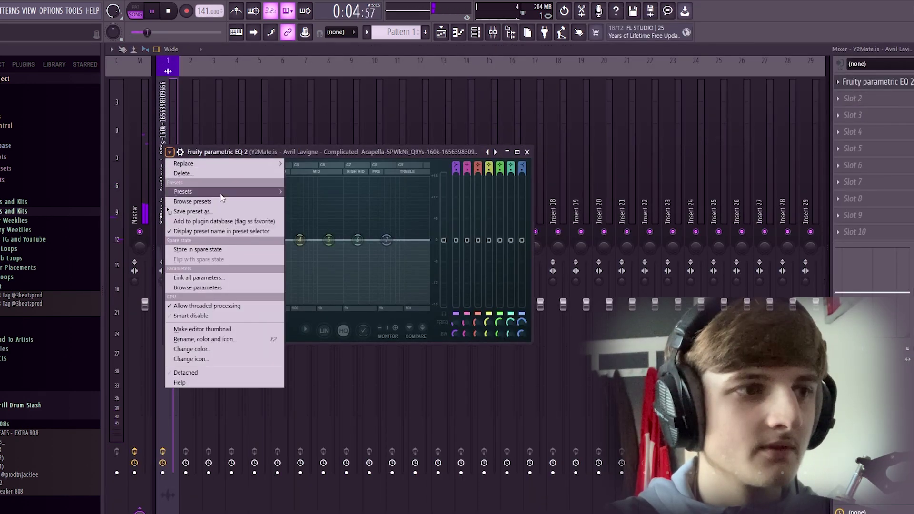
pyautogui.moveTo(221, 191)
pyautogui.click(357, 216)
pyautogui.press('space')
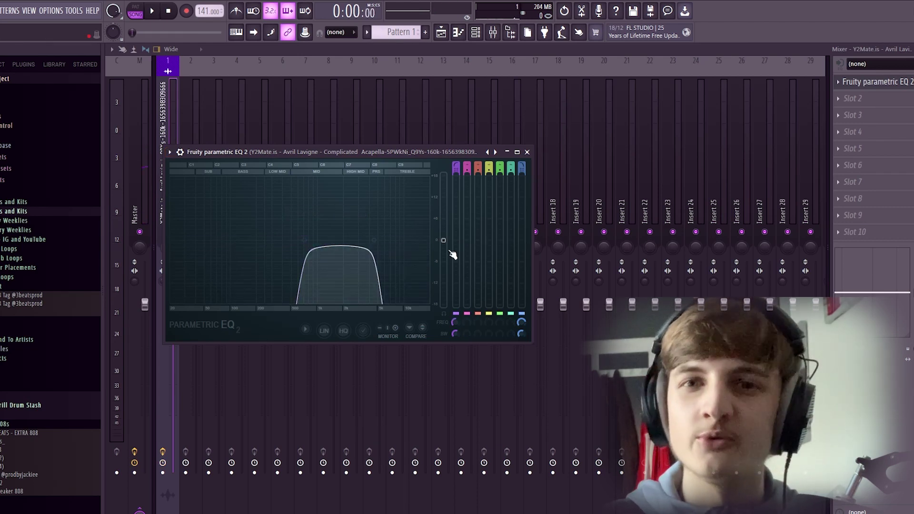
pyautogui.press('space')
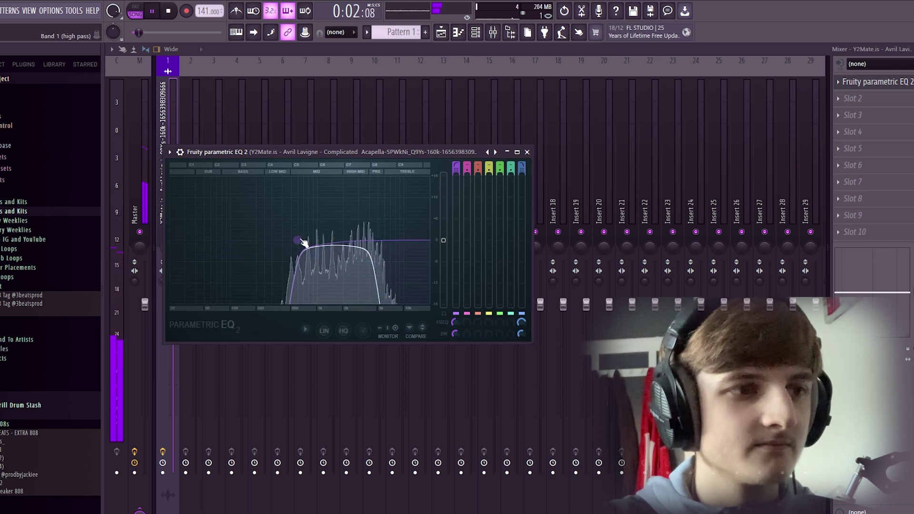
# Step: Duplicate the vocal clip onto Track 2 and make the copy unique
pyautogui.scroll(-3, 369, 241)
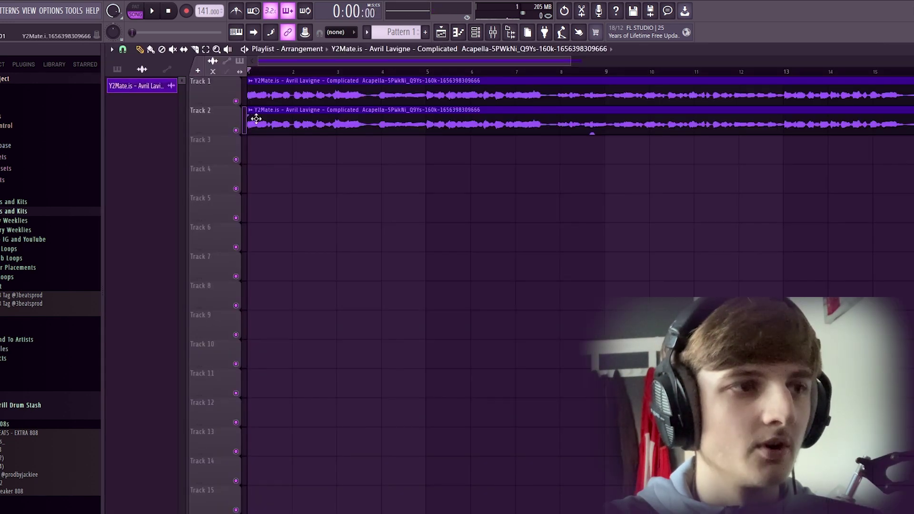
pyautogui.click(251, 110)
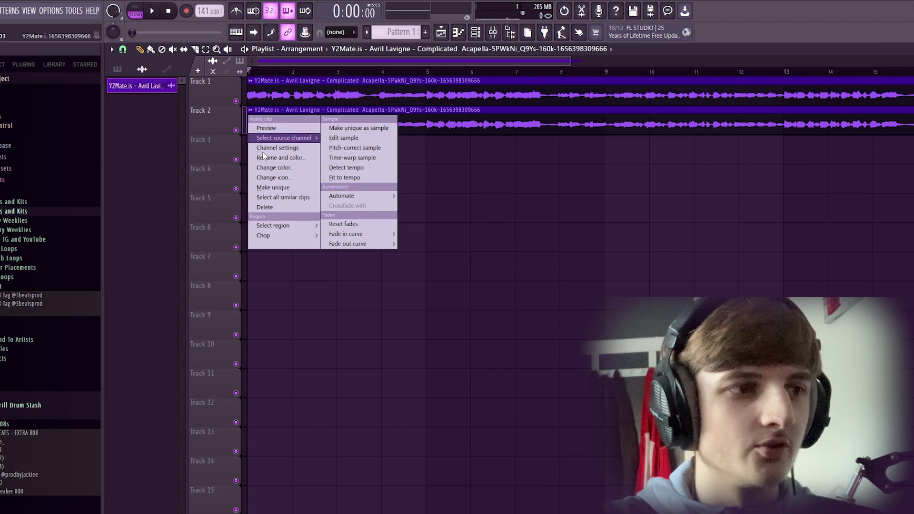
pyautogui.click(273, 187)
# Step: Set the pitch range of the unique Track 2 vocal clip to 12 and raise its pitch while listening
pyautogui.doubleClick(316, 124)
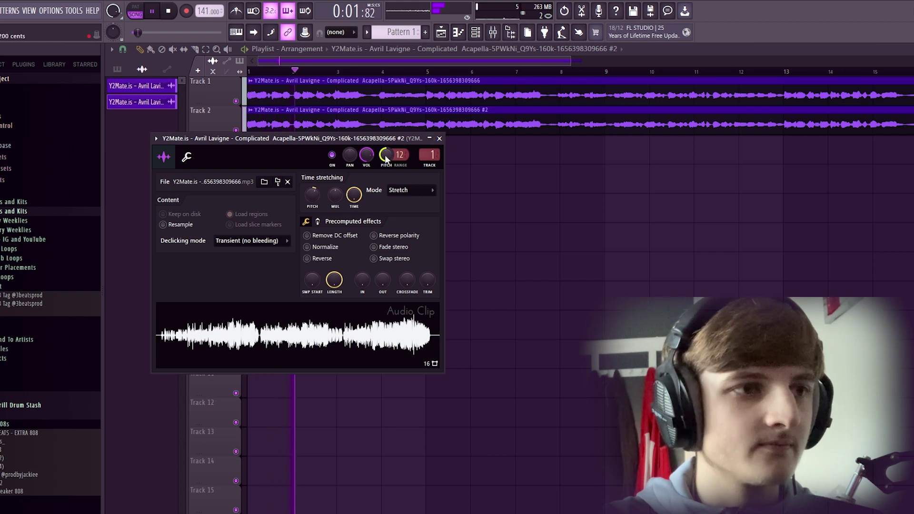
pyautogui.press('space')
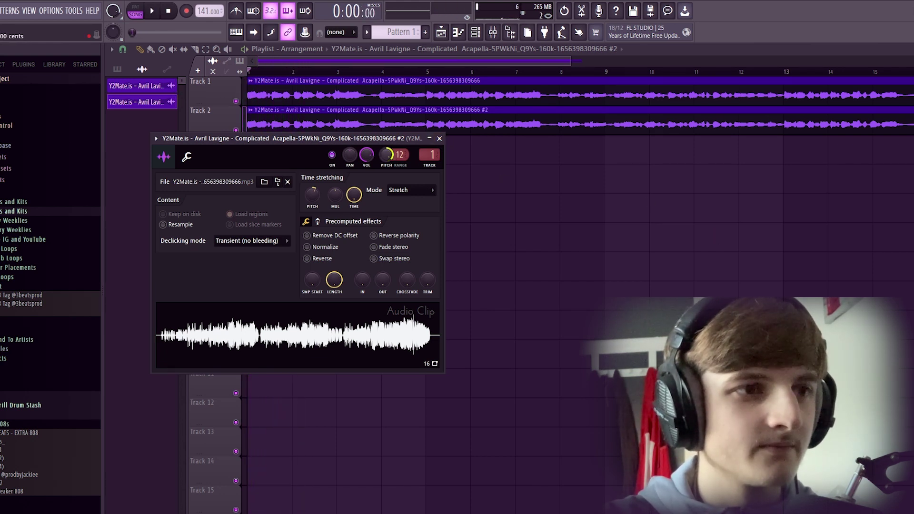
pyautogui.click(439, 138)
# Step: Slice the Track 2 vocal and delete the excess, keeping one-bar segments at bars 4, 8, 12 and 16, and play the result
pyautogui.scroll(2, 523, 145)
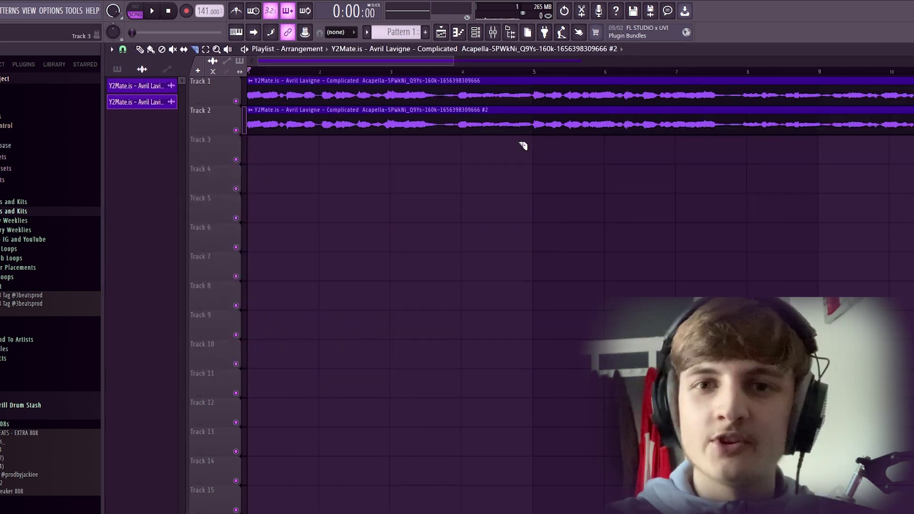
pyautogui.moveTo(316, 132); pyautogui.dragTo(529, 139)
pyautogui.moveTo(522, 196); pyautogui.dragTo(496, 203)
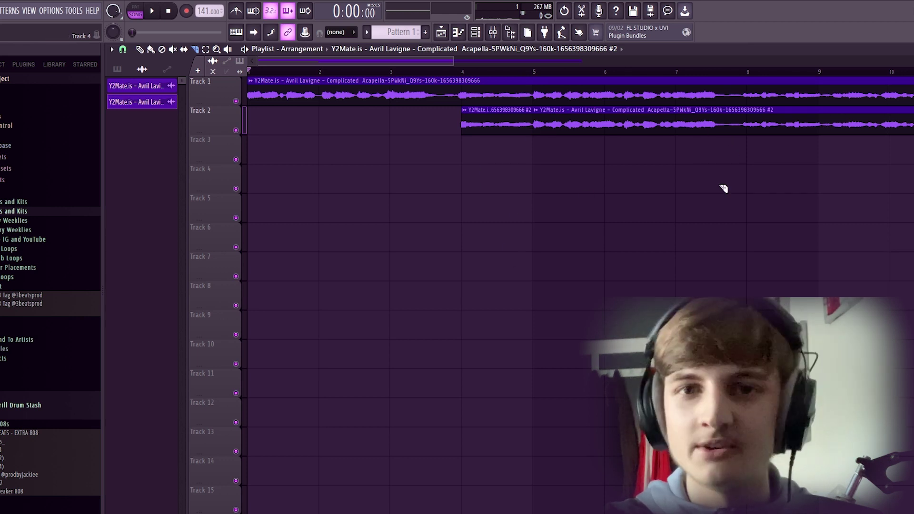
pyautogui.moveTo(611, 130); pyautogui.dragTo(666, 129)
pyautogui.scroll(-2, 704, 143)
pyautogui.moveTo(739, 124); pyautogui.dragTo(577, 136)
pyautogui.rightClick(663, 130)
pyautogui.scroll(-3, 747, 130)
pyautogui.press('space')
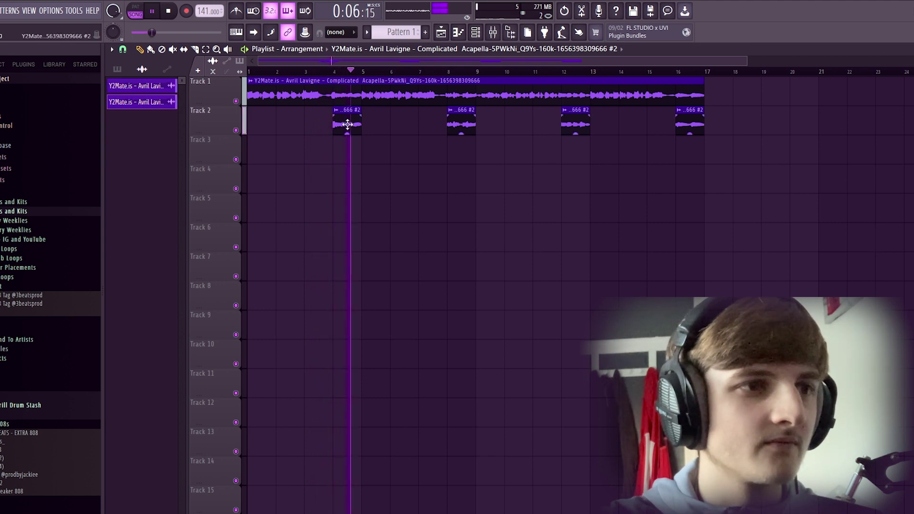
pyautogui.press('space')
# Step: Set the declicking mode of the Track 1 vocal clip to Generic (bleeding)
pyautogui.doubleClick(463, 91)
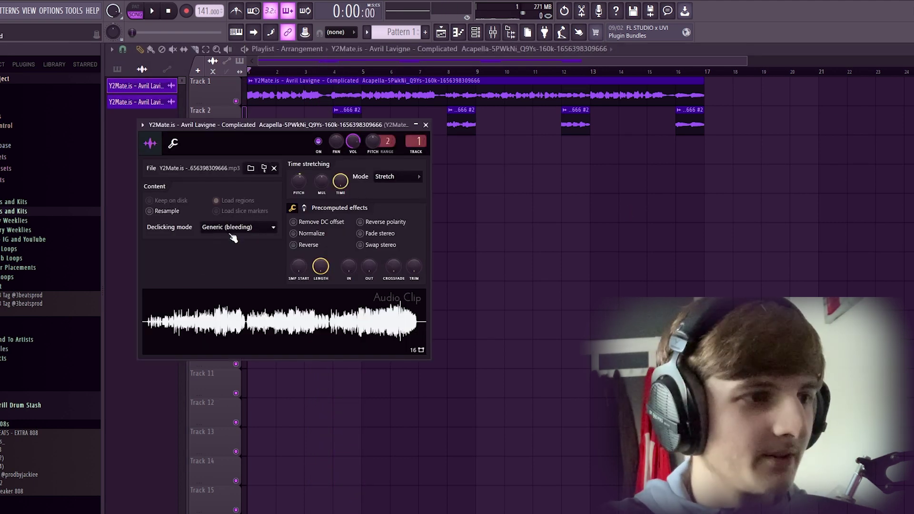
pyautogui.click(240, 229)
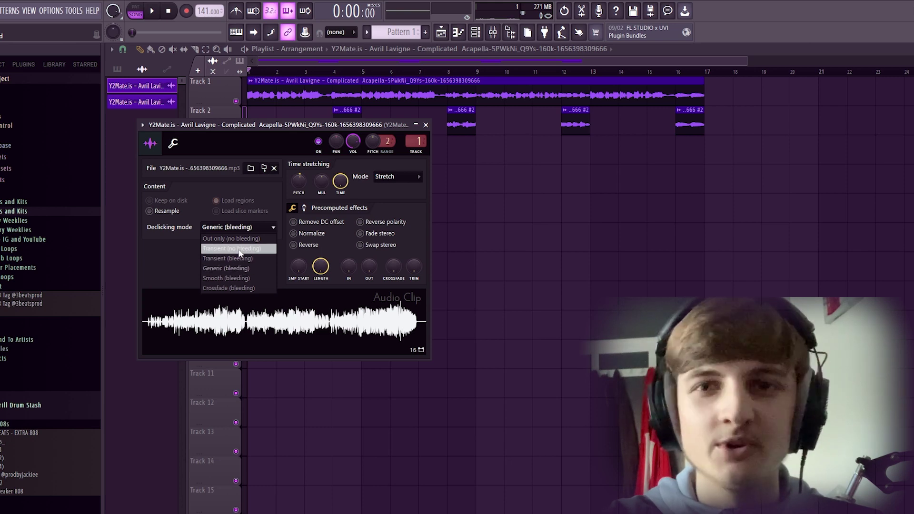
pyautogui.click(236, 229)
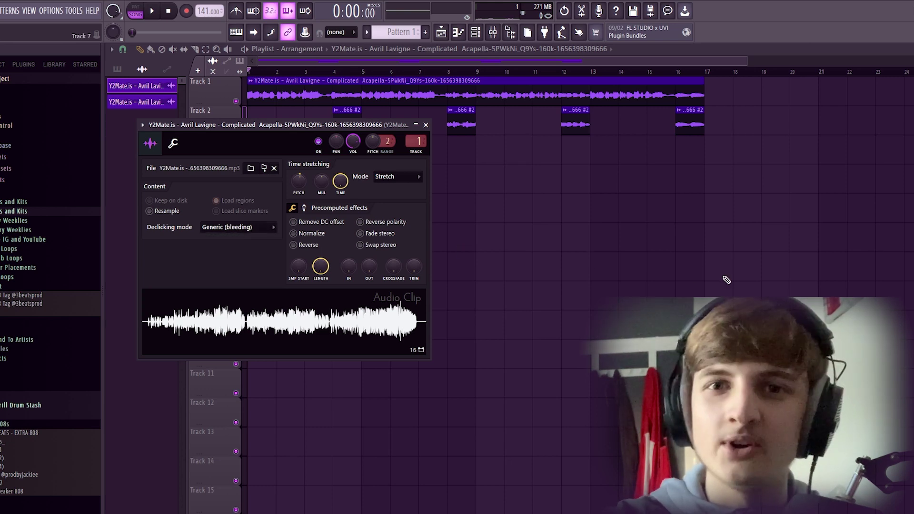
pyautogui.press('Escape')
# Step: Gather all vocal clips on Track 1 and try to consolidate the selection
pyautogui.hotkey('ctrl', 'a')
pyautogui.hotkey('ctrl', 'alt', 'c')
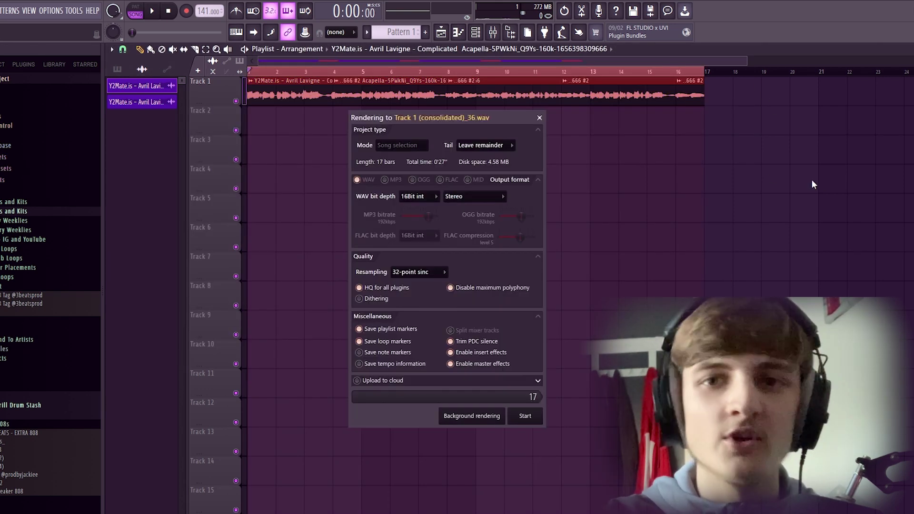
pyautogui.press('Return')
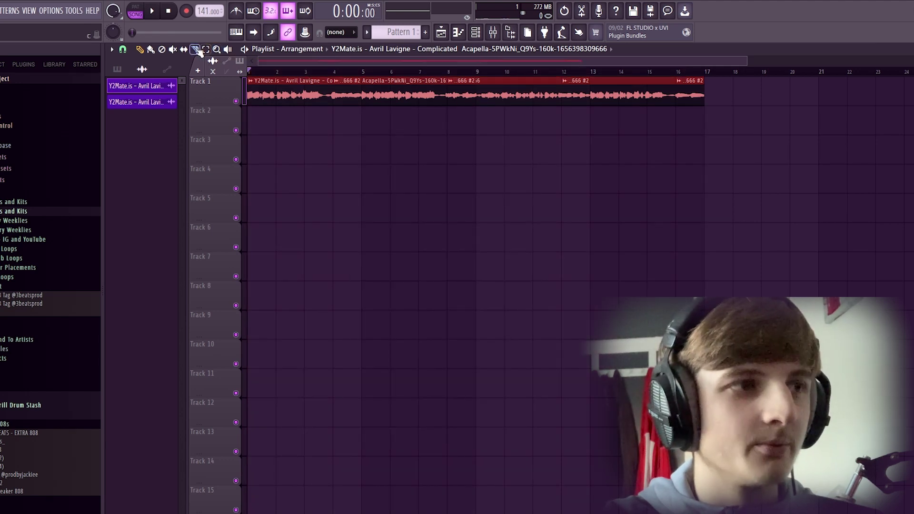
pyautogui.click(707, 106)
# Step: Consolidate Track 1 into a single clip, rendering it as a 16-bit stereo WAV
pyautogui.rightClick(230, 79)
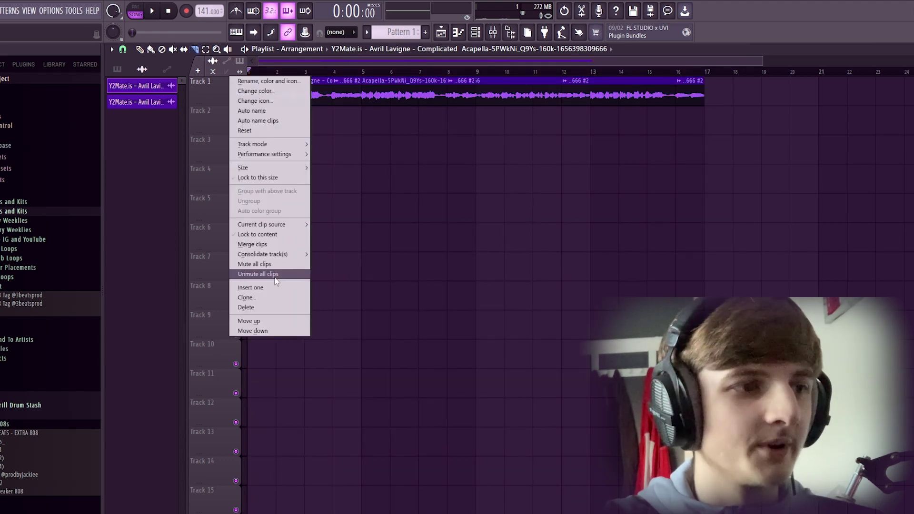
pyautogui.moveTo(300, 254)
pyautogui.click(347, 254)
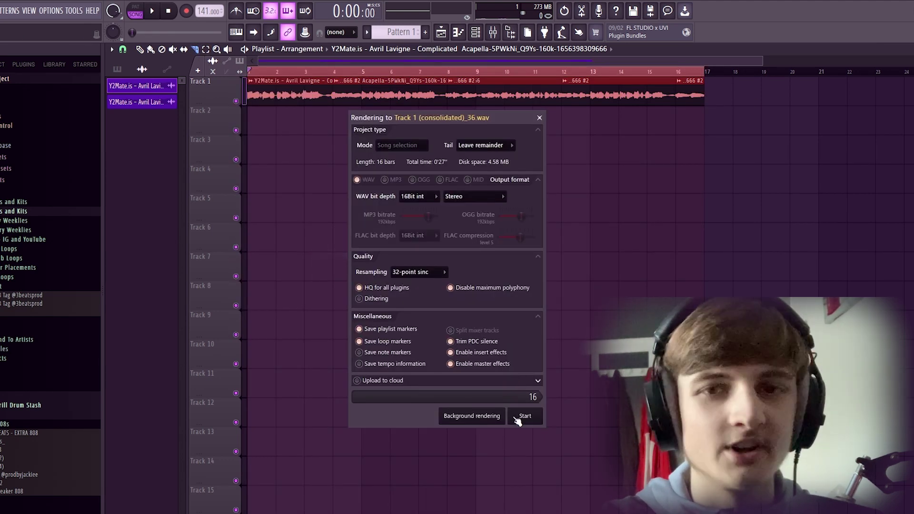
pyautogui.click(525, 416)
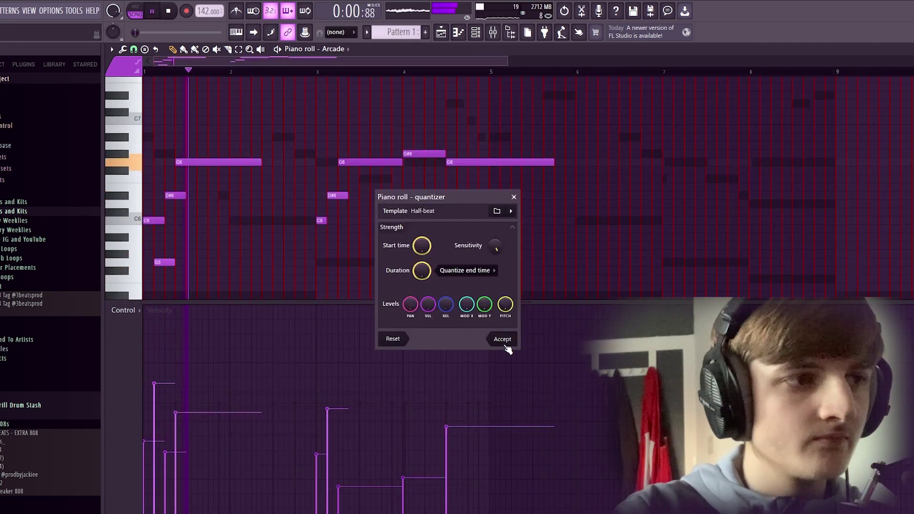
# Step: Quantize the start and end times of the Arcade melody notes with the Half-beat template
pyautogui.click(502, 339)
pyautogui.scroll(3, 218, 212)
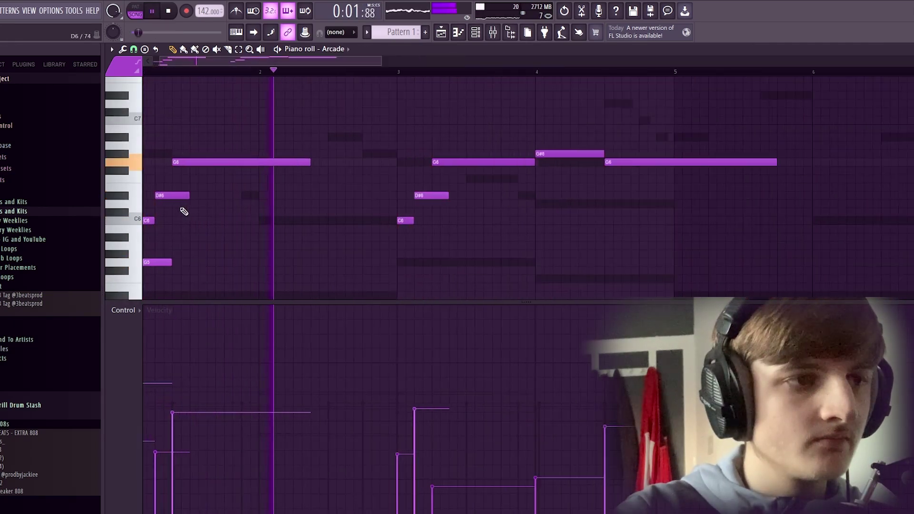
pyautogui.scroll(-2, 446, 146)
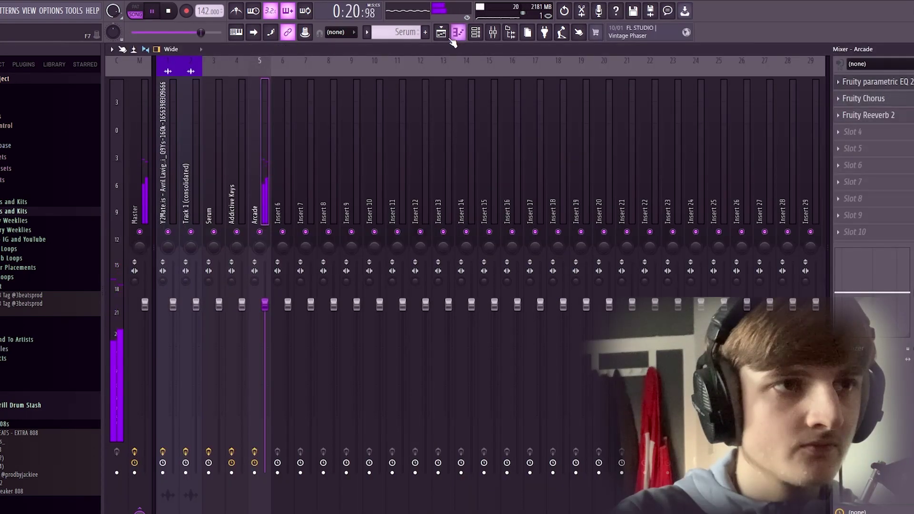
# Step: Select the Addictive Keys notes from bar 9 to bar 17 and return to the playlist
pyautogui.click(441, 32)
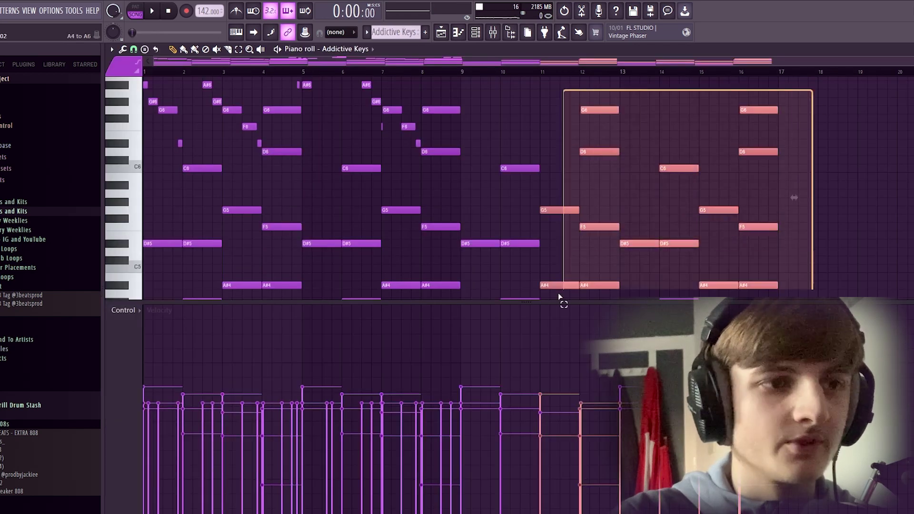
pyautogui.moveTo(559, 297); pyautogui.dragTo(482, 326)
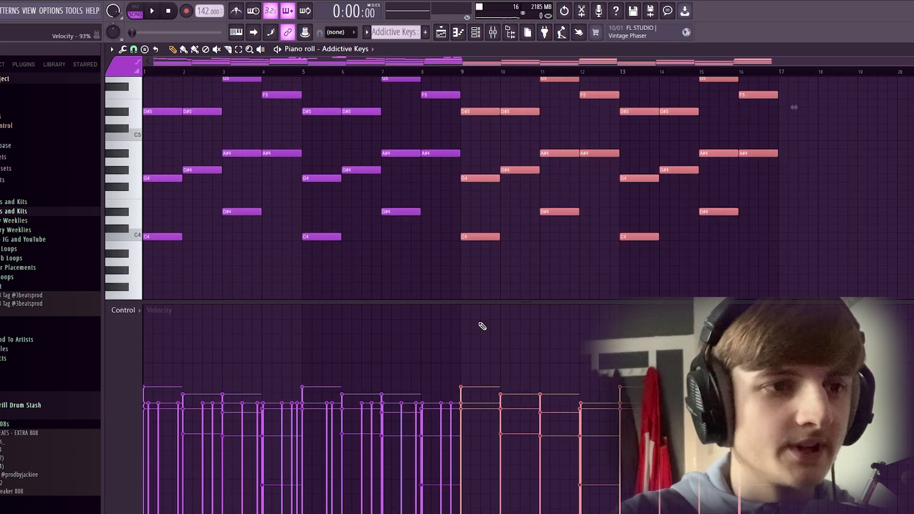
pyautogui.press('F5')
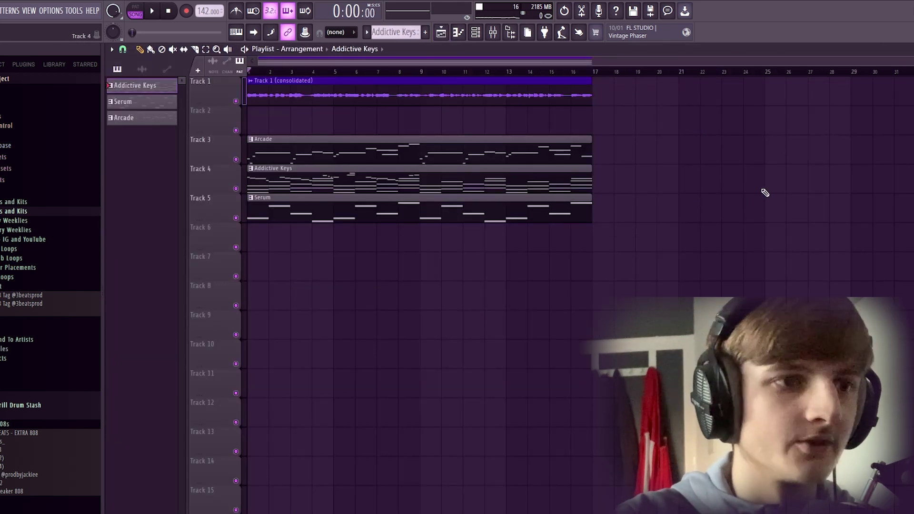
# Step: Add an Xpand!2 instrument channel for the chord notes and route it to mixer track 6
pyautogui.click(486, 34)
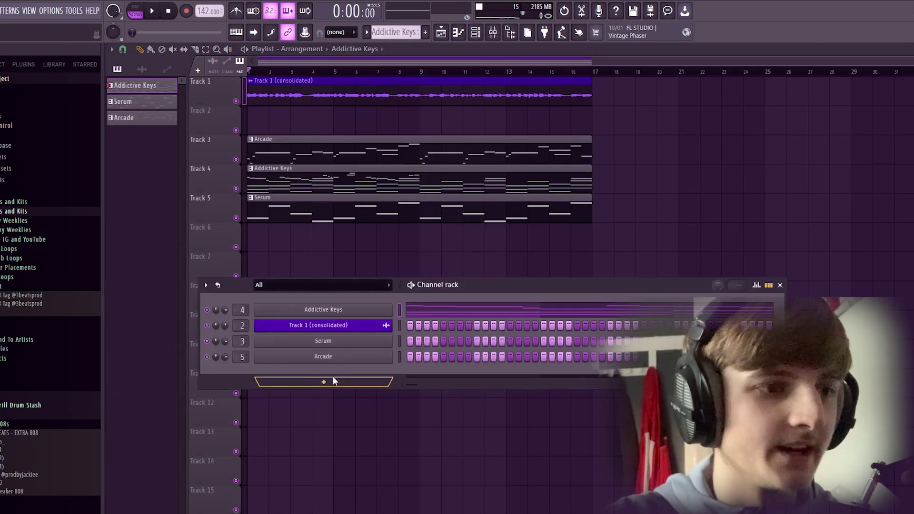
pyautogui.click(333, 380)
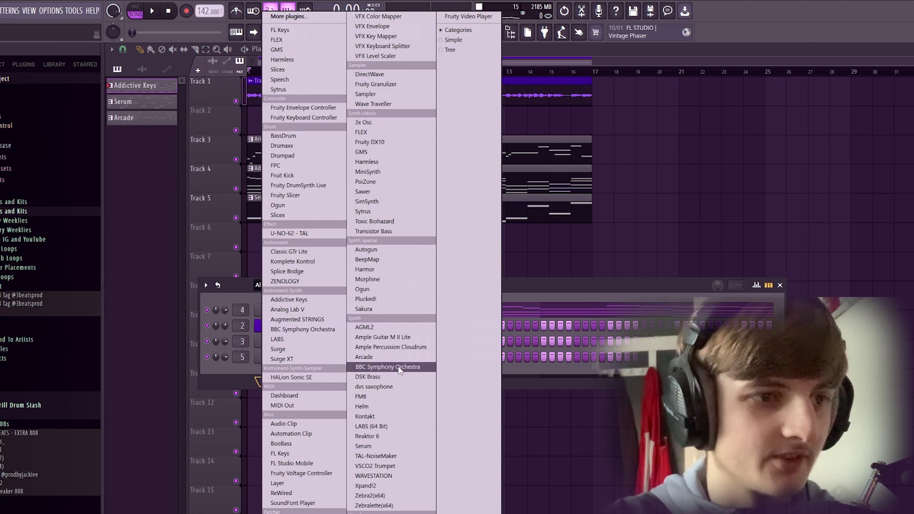
pyautogui.click(376, 486)
pyautogui.click(645, 121)
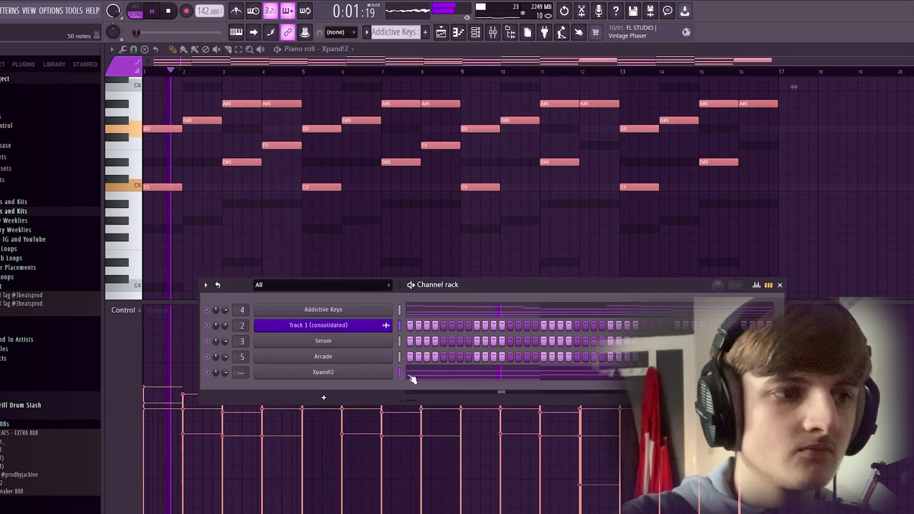
pyautogui.press('F9')
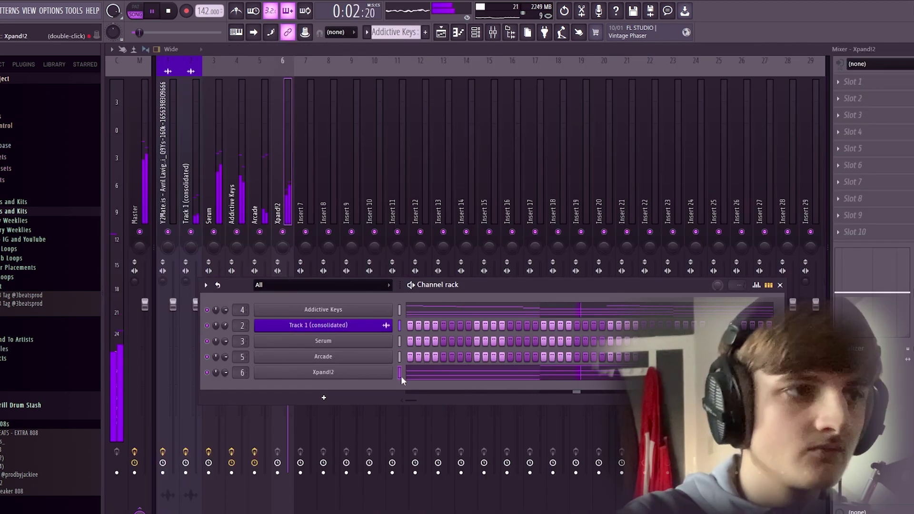
# Step: Add Fruity parametric EQ 2 with the Telephone Cut For Vocals preset to the Xpand!2 mixer track and slightly lower both cutoff frequencies
pyautogui.click(880, 82)
pyautogui.click(624, 157)
pyautogui.click(499, 179)
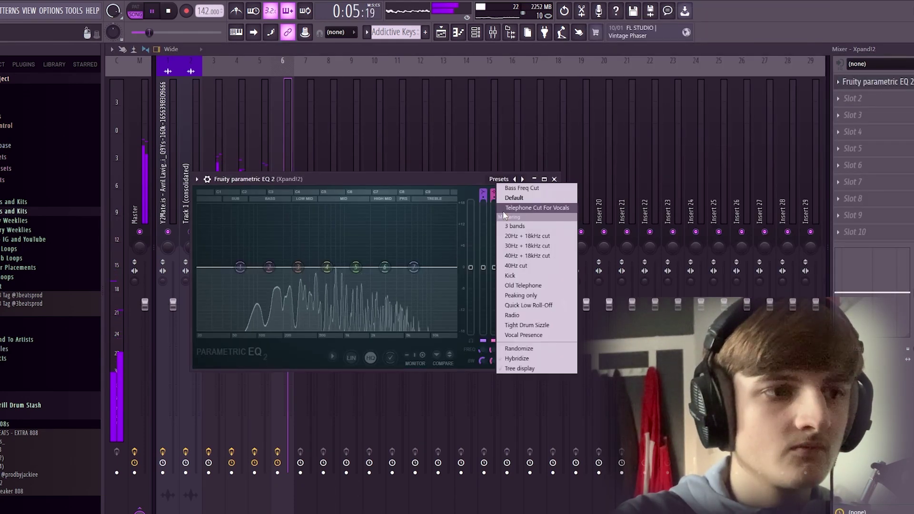
pyautogui.click(506, 210)
pyautogui.moveTo(306, 267); pyautogui.dragTo(291, 267)
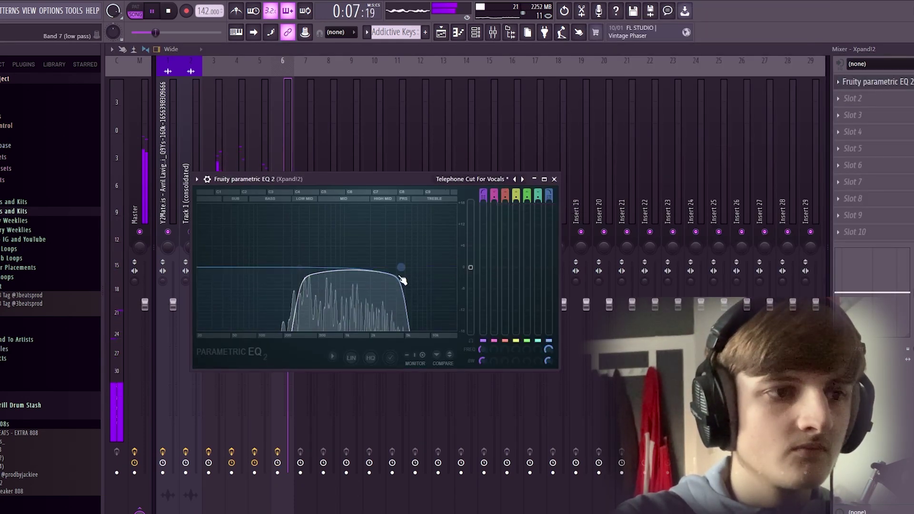
pyautogui.moveTo(401, 268); pyautogui.dragTo(394, 270)
pyautogui.click(554, 179)
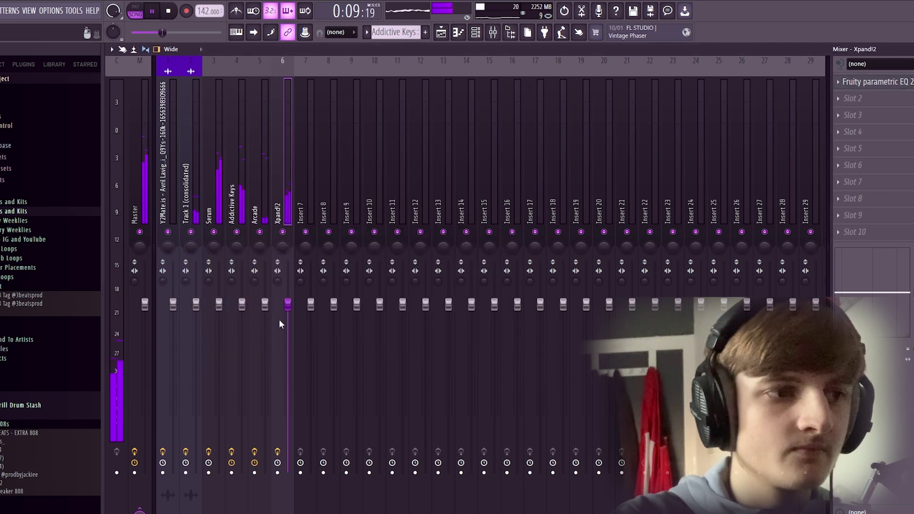
# Step: Split the Addictive Keys pattern by channel in the playlist so Addictive Keys and Xpand!2 have separate patterns
pyautogui.click(442, 34)
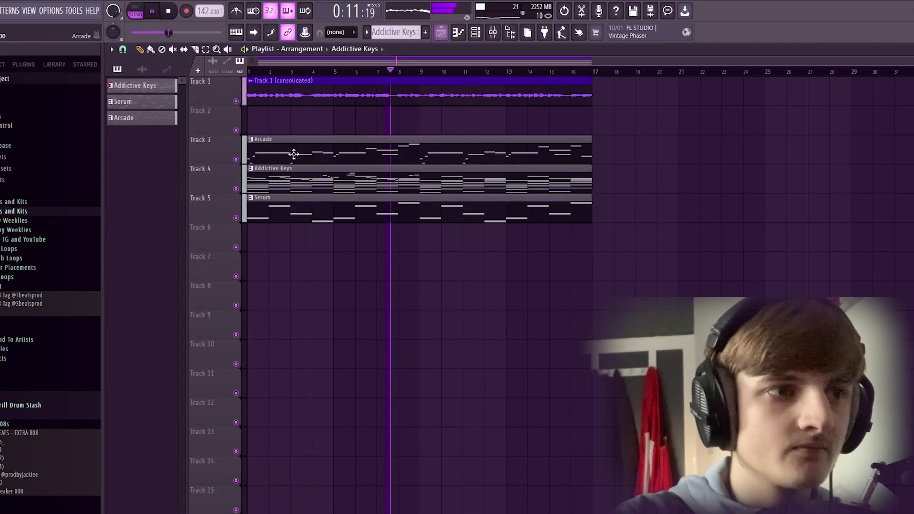
pyautogui.rightClick(127, 86)
pyautogui.click(162, 254)
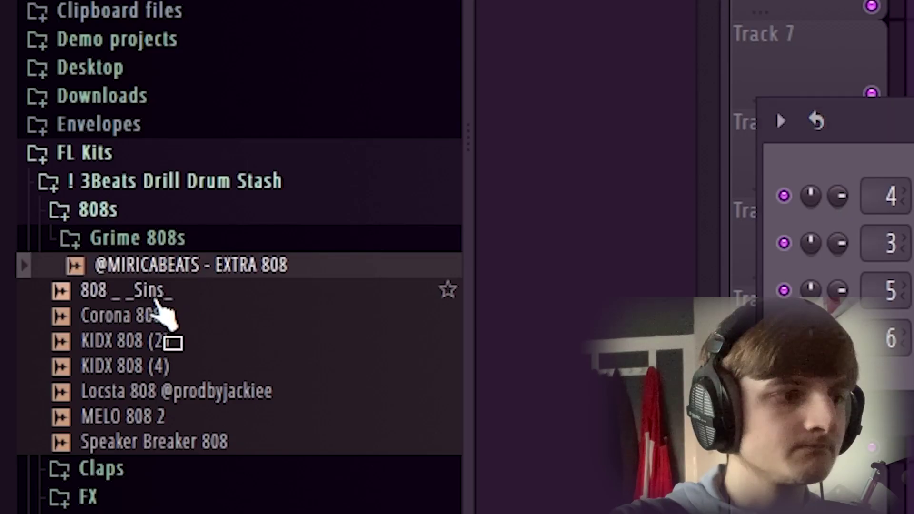
# Step: Audition the 808 _ _Sins_ and Corona 808 samples from the 3Beats Drill Drum Stash 808s folder
pyautogui.click(152, 291)
pyautogui.click(152, 311)
pyautogui.click(145, 296)
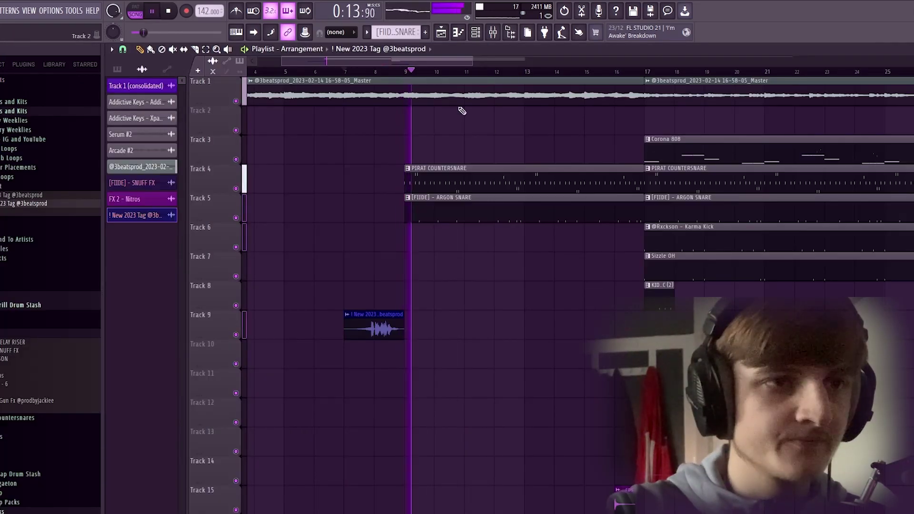
# Step: Lower the velocities of the PIRAT COUNTERSNARE notes above C5 up to bar 13 by reducing the offset in level scaling
pyautogui.doubleClick(499, 179)
pyautogui.scroll(-3, 337, 225)
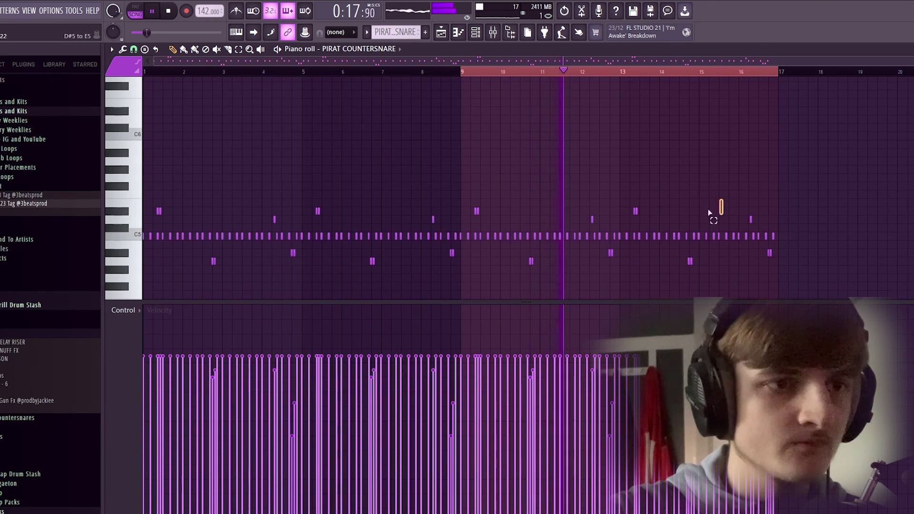
pyautogui.moveTo(719, 200); pyautogui.dragTo(101, 127)
pyautogui.click(123, 49)
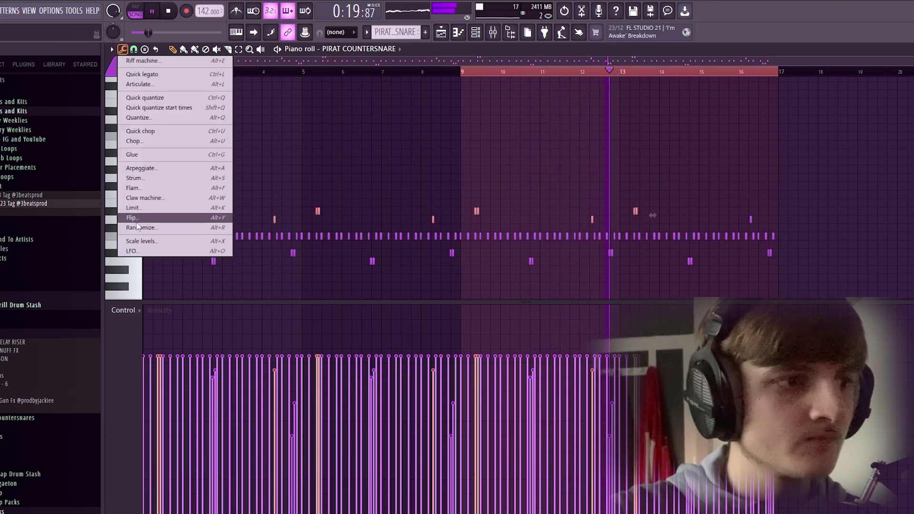
pyautogui.click(174, 218)
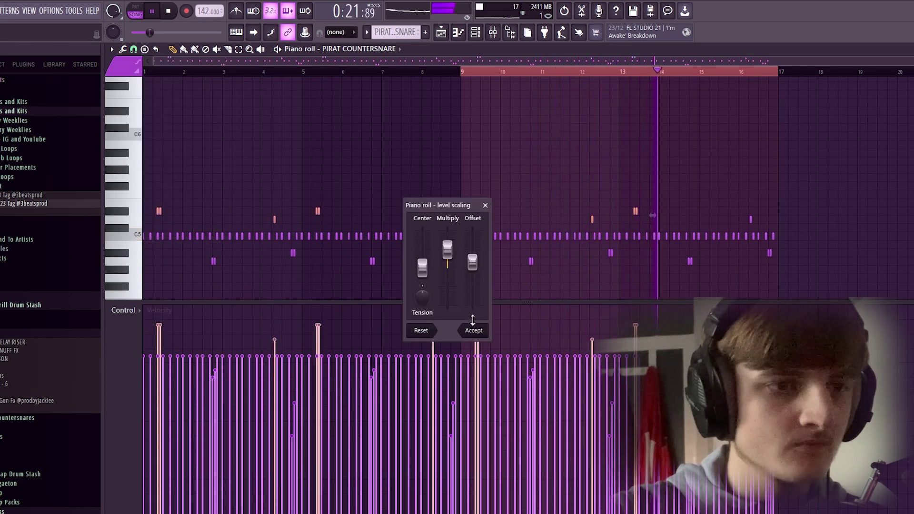
pyautogui.moveTo(474, 281); pyautogui.dragTo(473, 312)
pyautogui.click(480, 331)
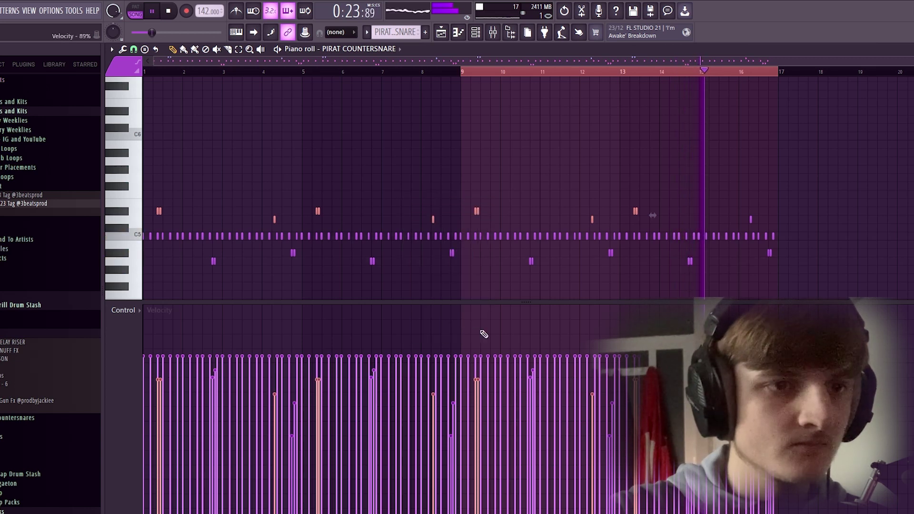
# Step: Scale the velocity levels of the countersnare notes below C5 and return to the playlist
pyautogui.moveTo(793, 250); pyautogui.dragTo(168, 292)
pyautogui.click(124, 51)
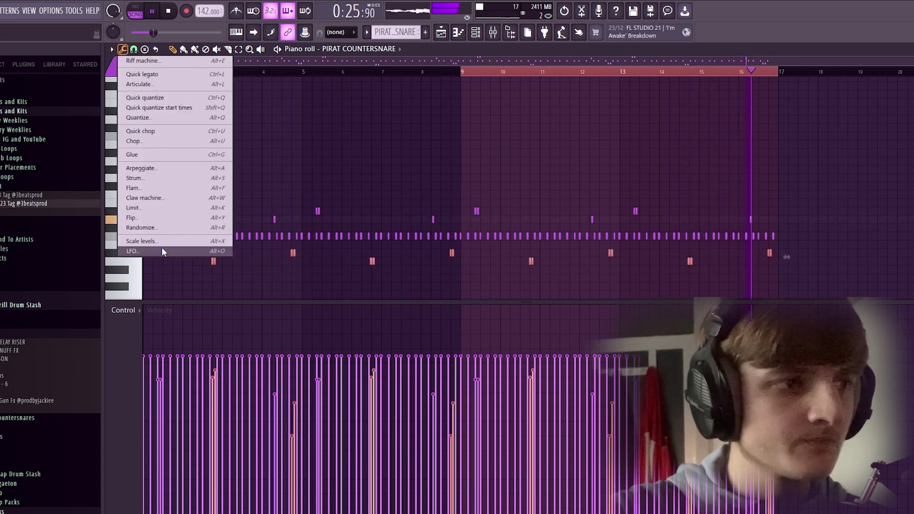
pyautogui.click(159, 241)
pyautogui.press('F5')
# Step: Duplicate the KIDX PERC (2) notes from bar 1 to bar 5, and repeat the eight-bar pattern from bar 9
pyautogui.scroll(-5, 588, 221)
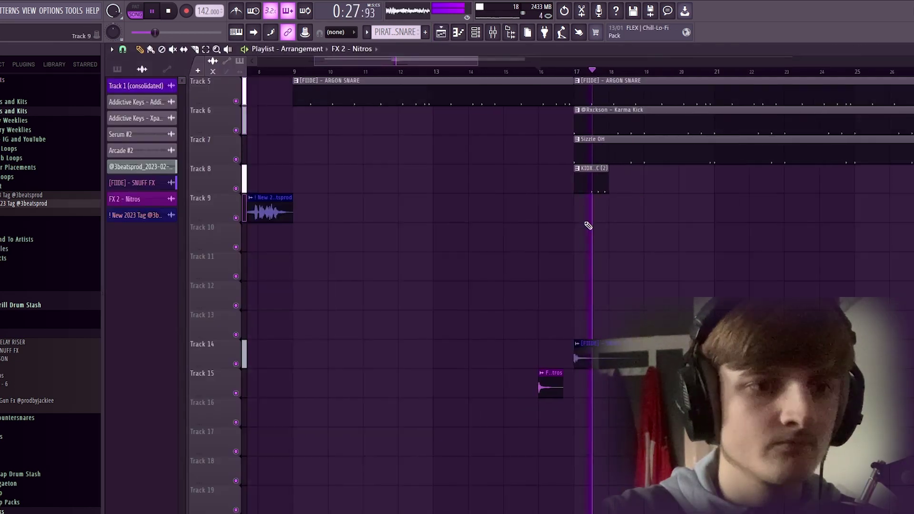
pyautogui.scroll(2, 461, 243)
pyautogui.scroll(3, 409, 272)
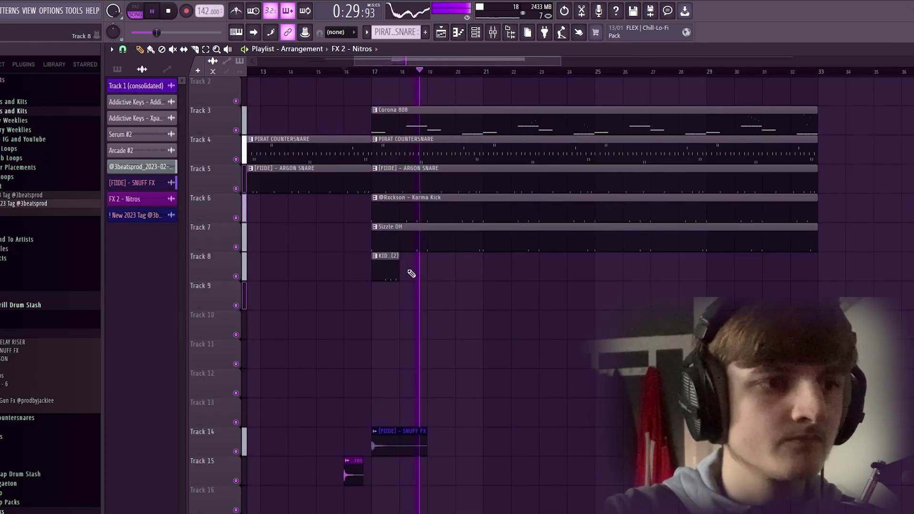
pyautogui.doubleClick(389, 259)
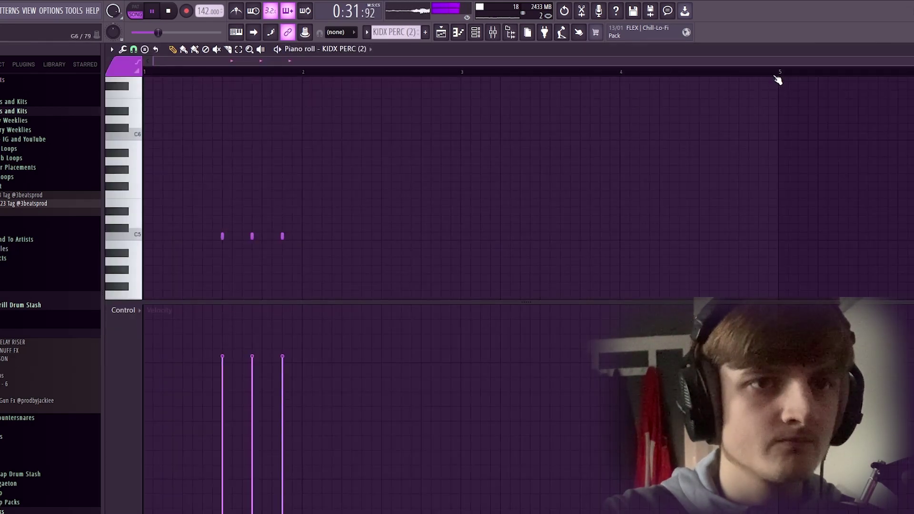
pyautogui.hotkey('ctrl', 'b')
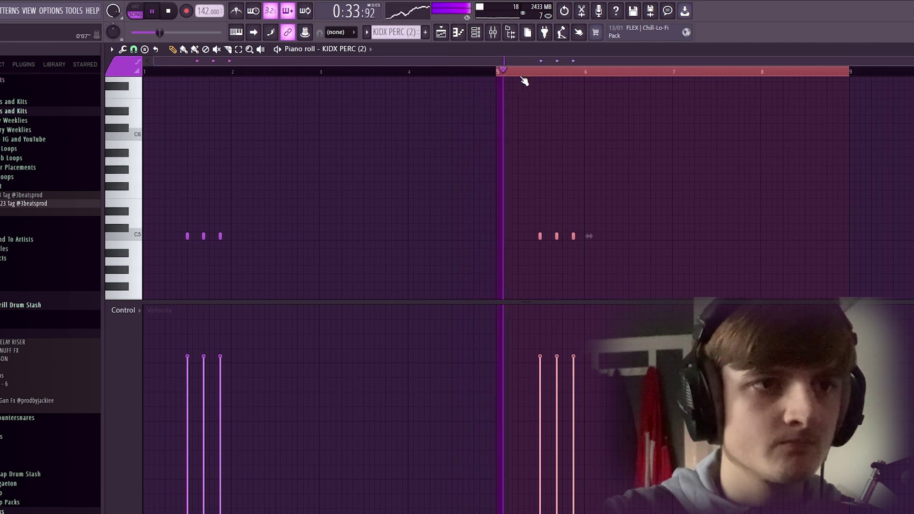
pyautogui.hotkey('ctrl', 'a')
pyautogui.hotkey('ctrl', 'b')
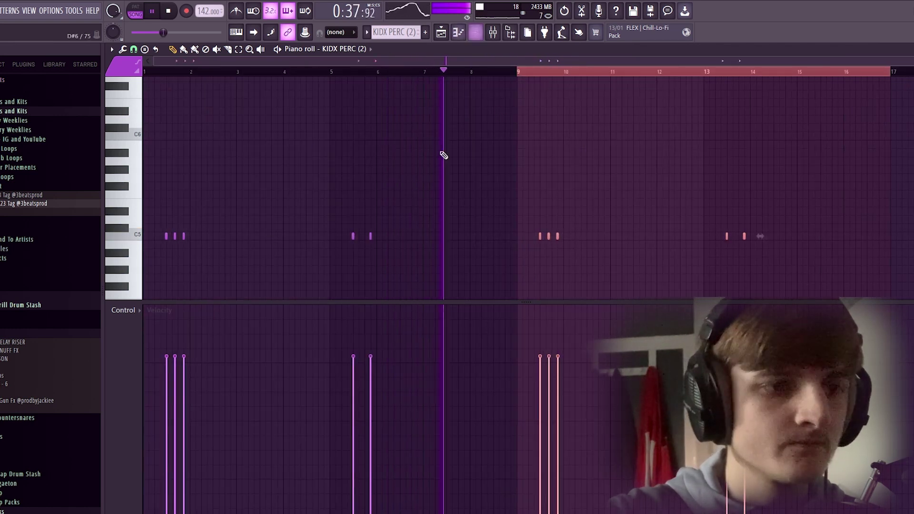
# Step: Select the three-hit percussion groups at bars 1 and 9 and taper the bar 1 hits to descending velocities
pyautogui.moveTo(220, 213); pyautogui.dragTo(151, 288)
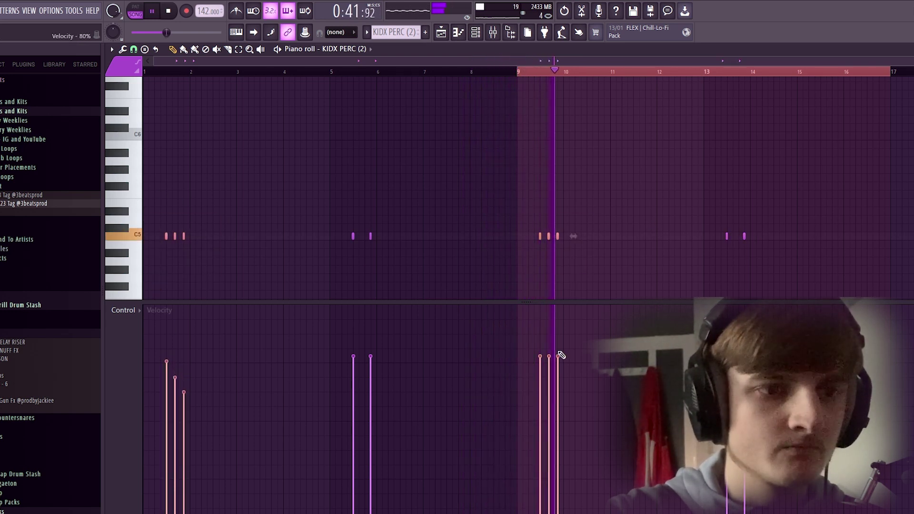